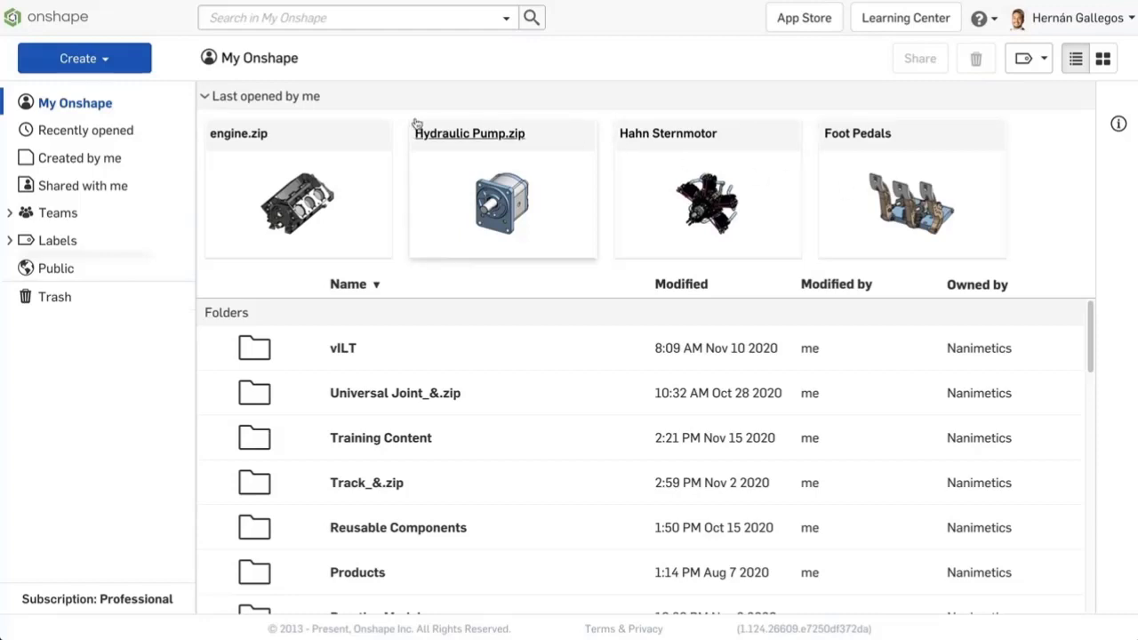
Link a Google Drive account under My account > Integrations, granting Onshape access
click(89, 59)
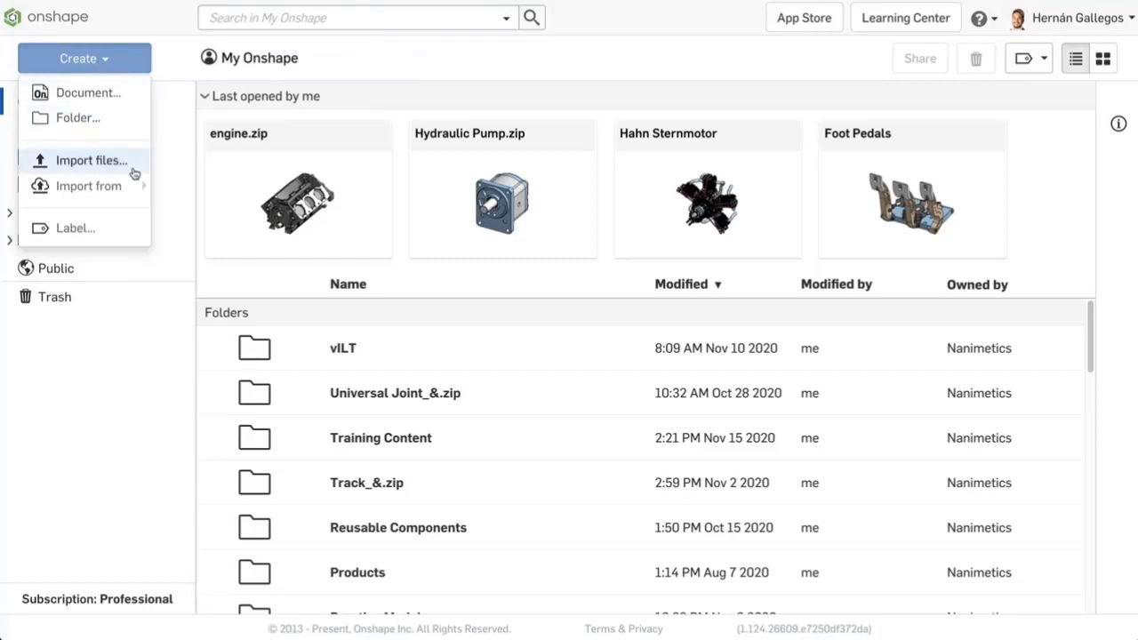
mouse_move(132, 187)
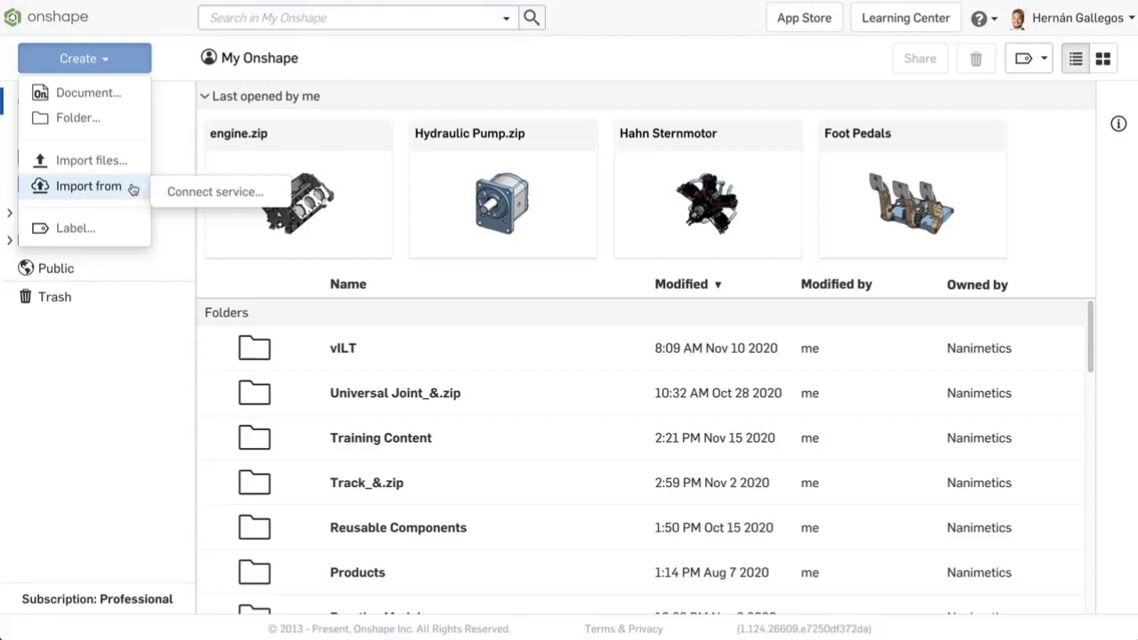
click(1039, 27)
click(1038, 53)
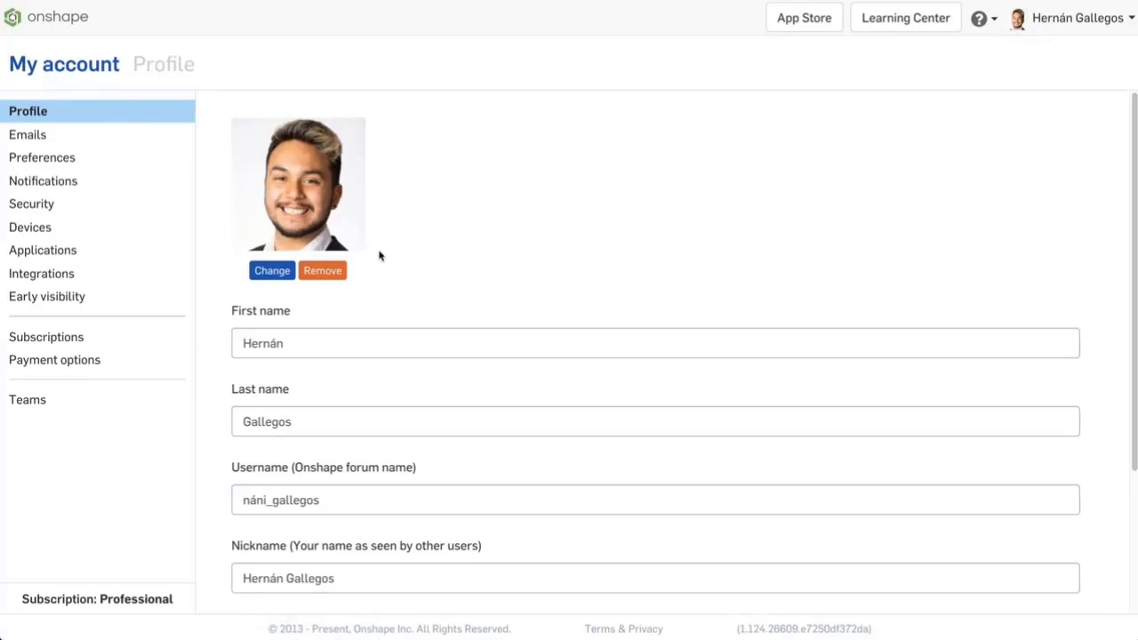
click(142, 283)
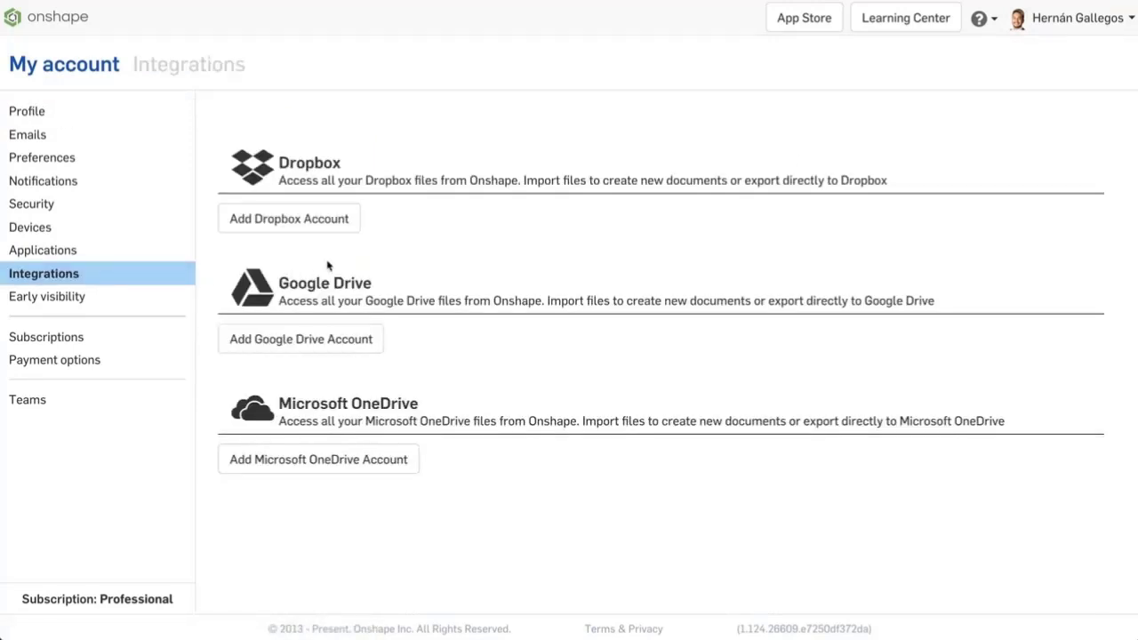
click(328, 350)
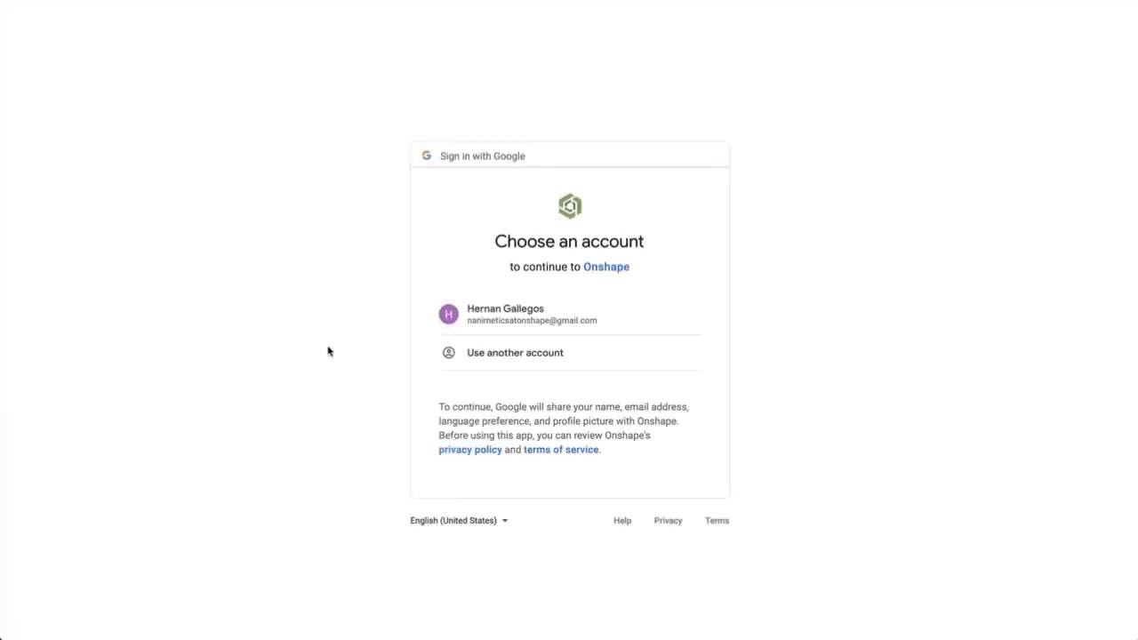
click(543, 326)
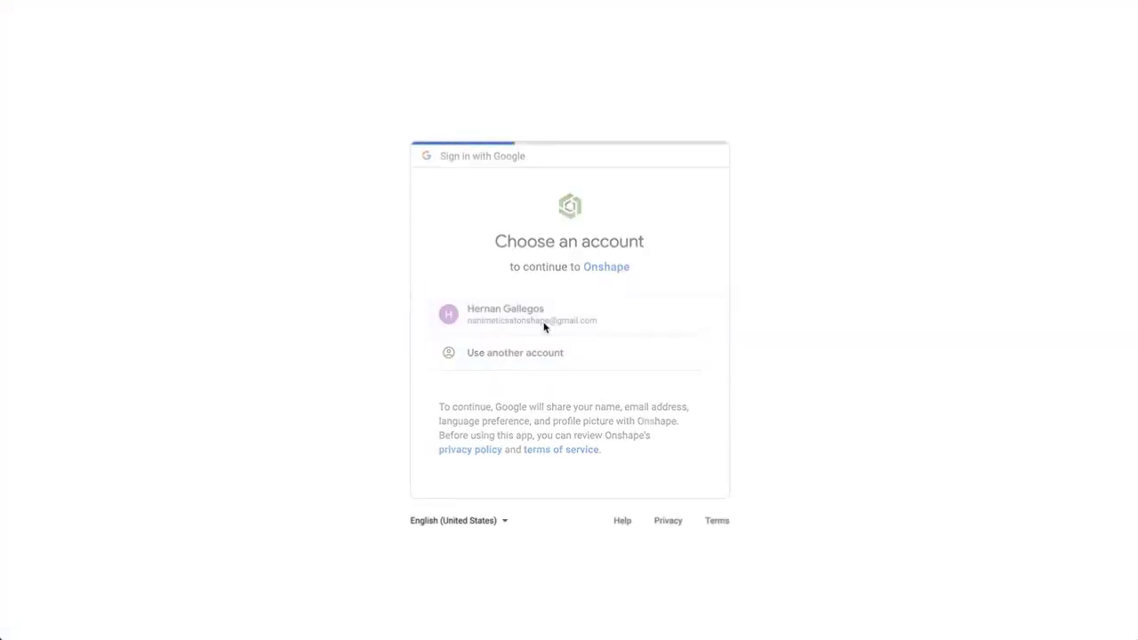
click(670, 490)
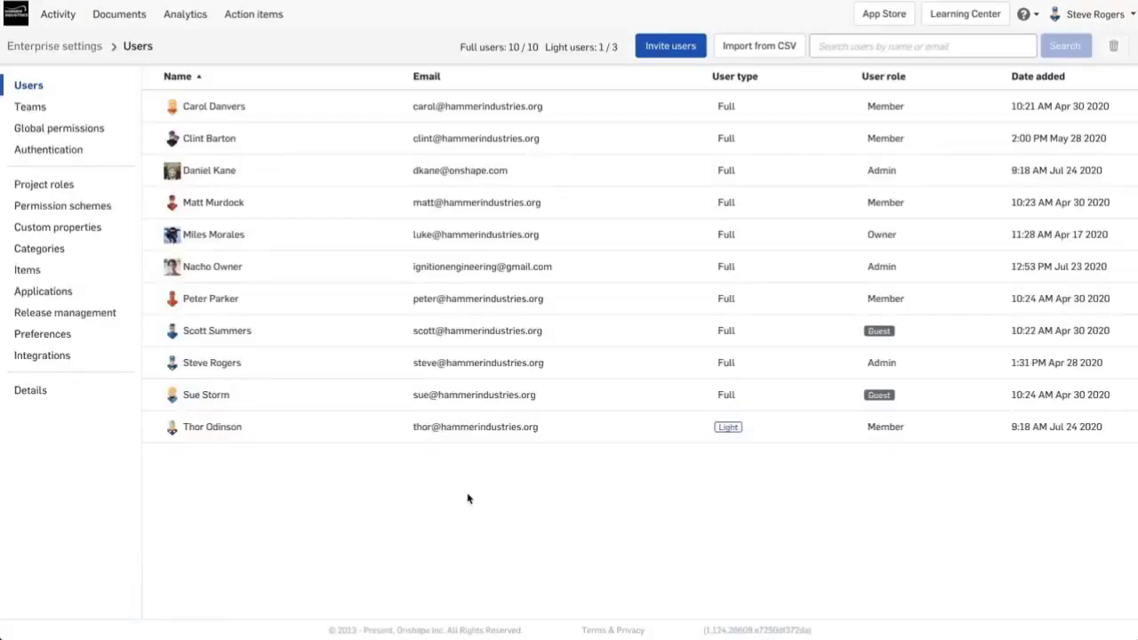
Review the enterprise Integrations permissions, then head back to My Onshape with Google Drive listed
click(88, 356)
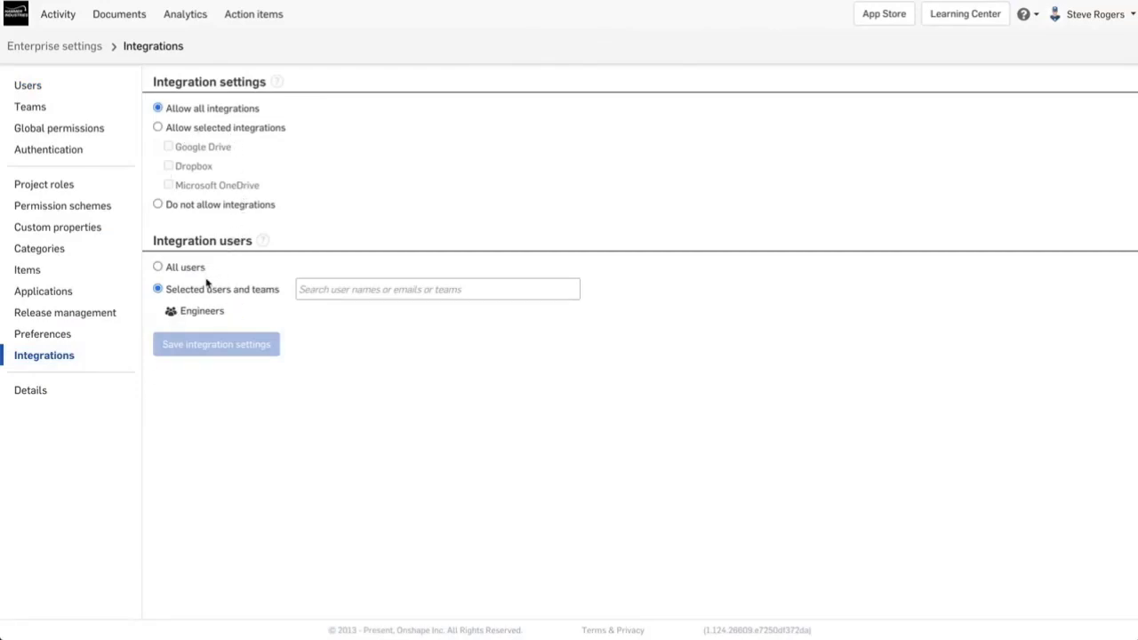
mouse_move(231, 312)
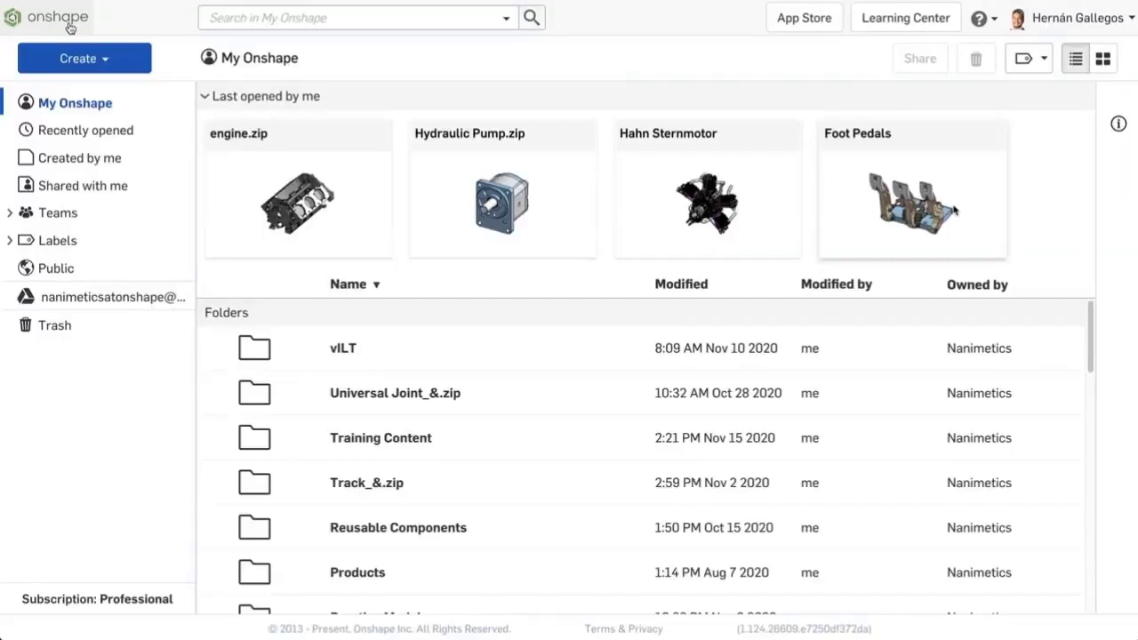
Import Hydraulic Pump.zip, Fabric Scoop Radius Elite.x_t and Item_list.csv, oriented with Y axis up
click(108, 60)
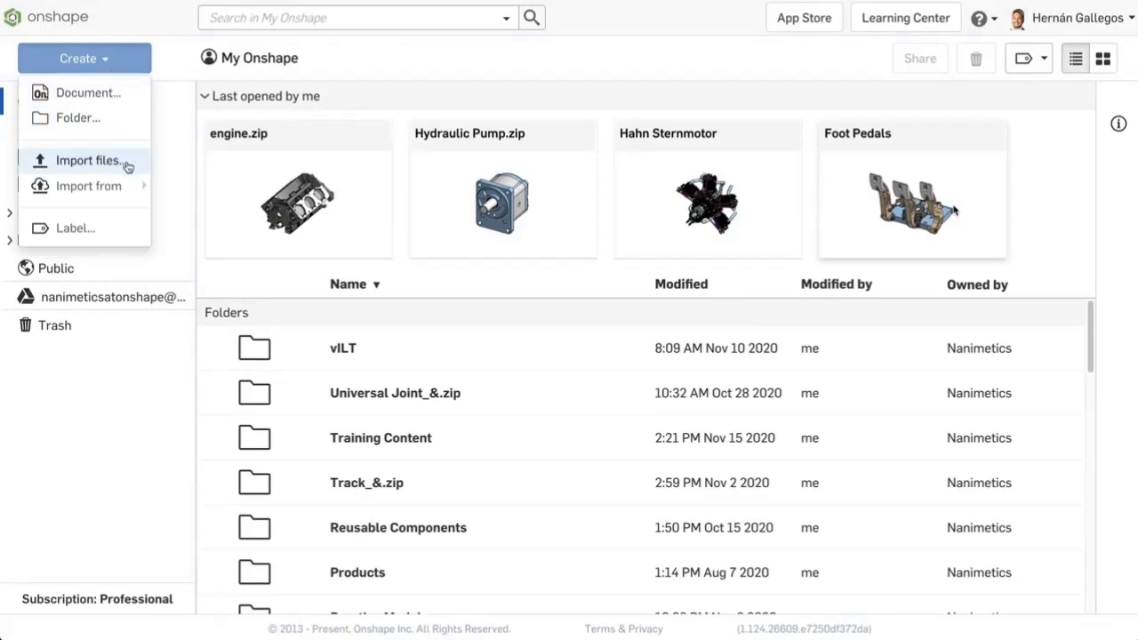
click(124, 161)
click(438, 96)
click(594, 84)
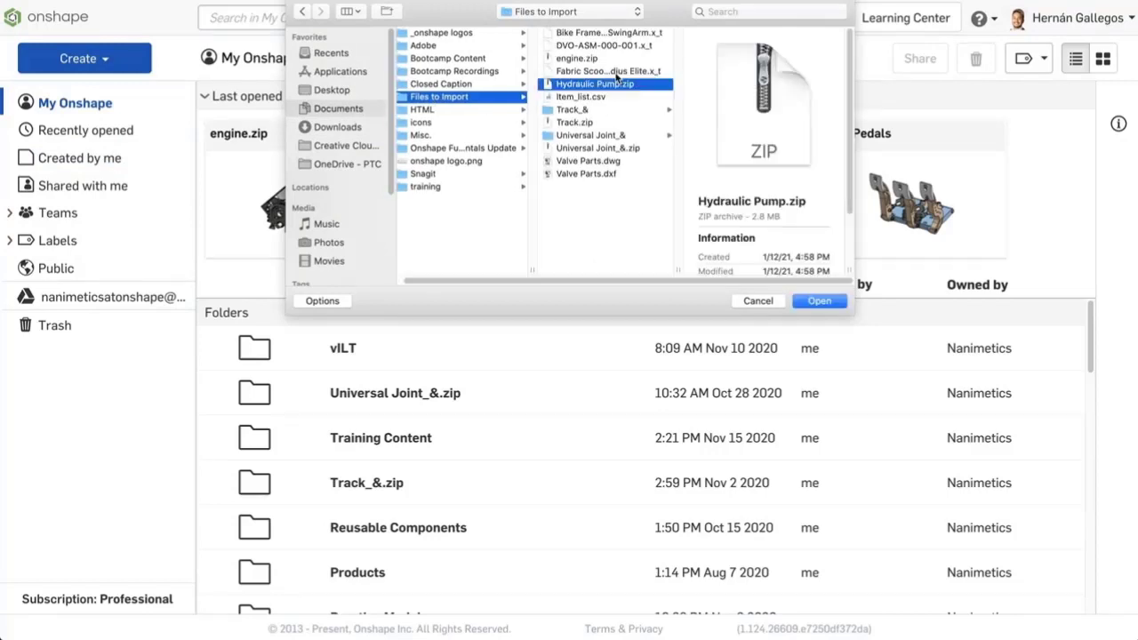
super+click(604, 71)
super+click(582, 96)
click(820, 301)
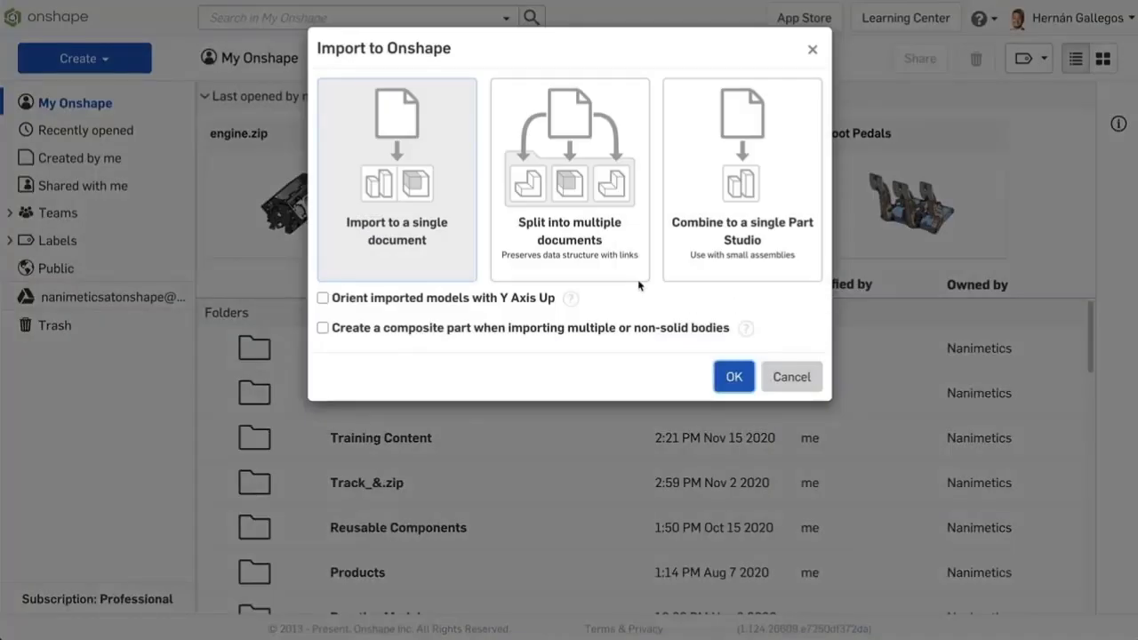
click(485, 300)
click(734, 385)
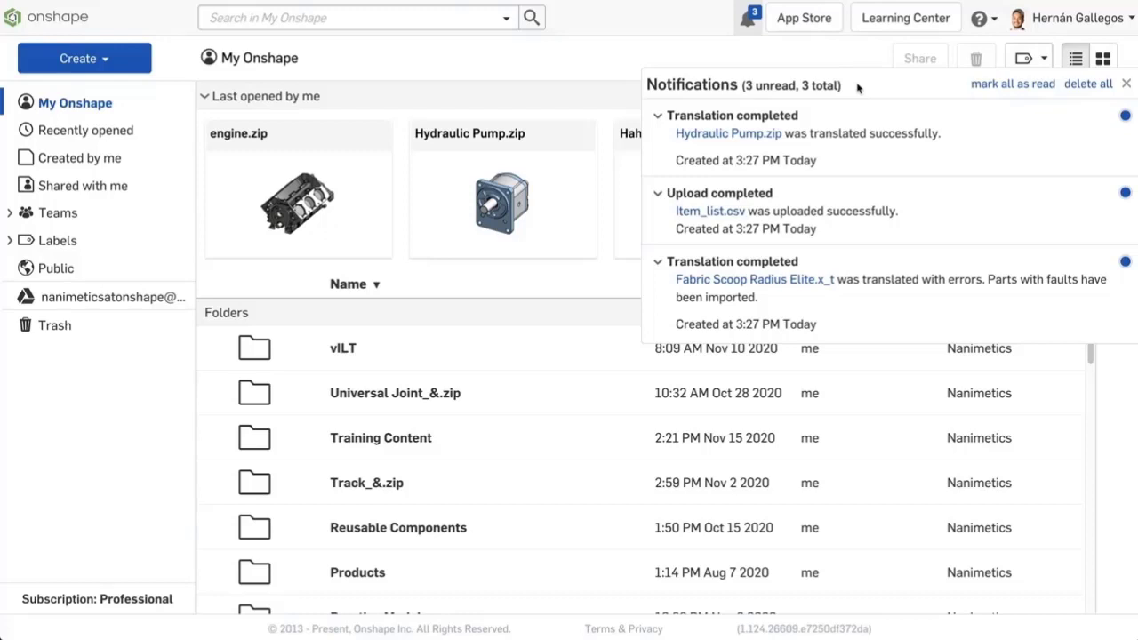
Open the Supported File Formats article under Importing & Exporting Files in Onshape Help
click(977, 21)
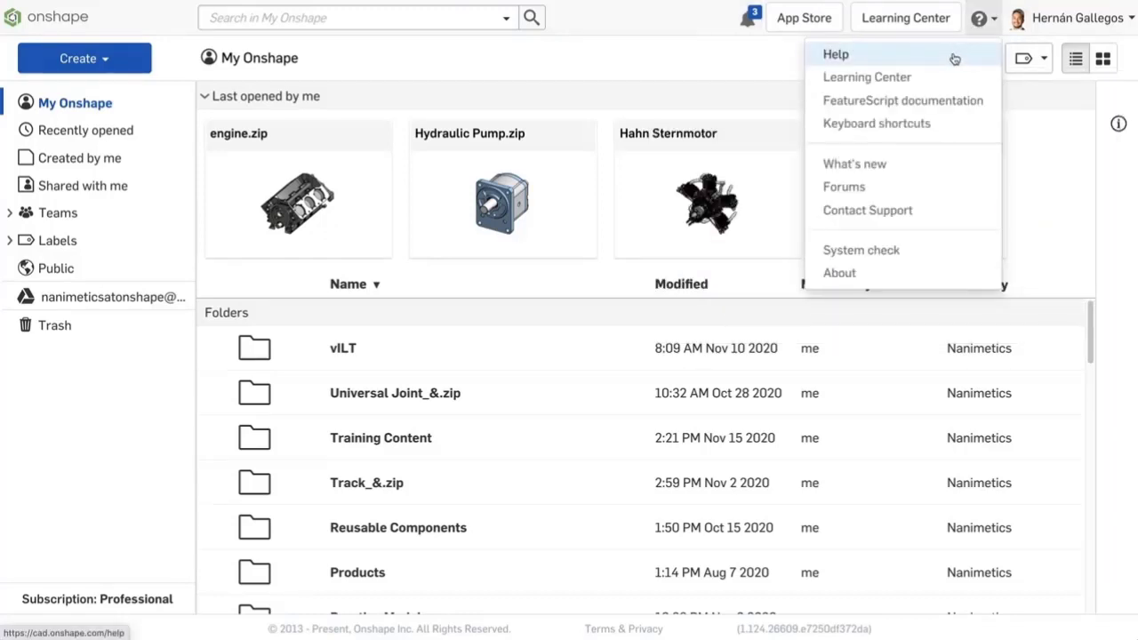
click(954, 57)
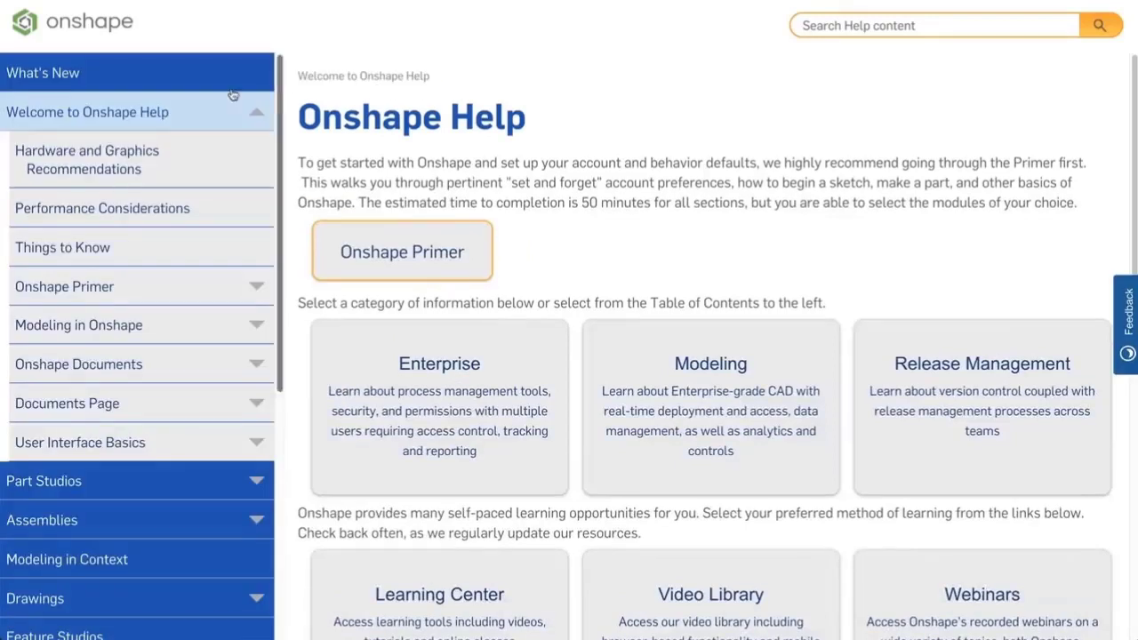
scroll(134, 266, down, 3)
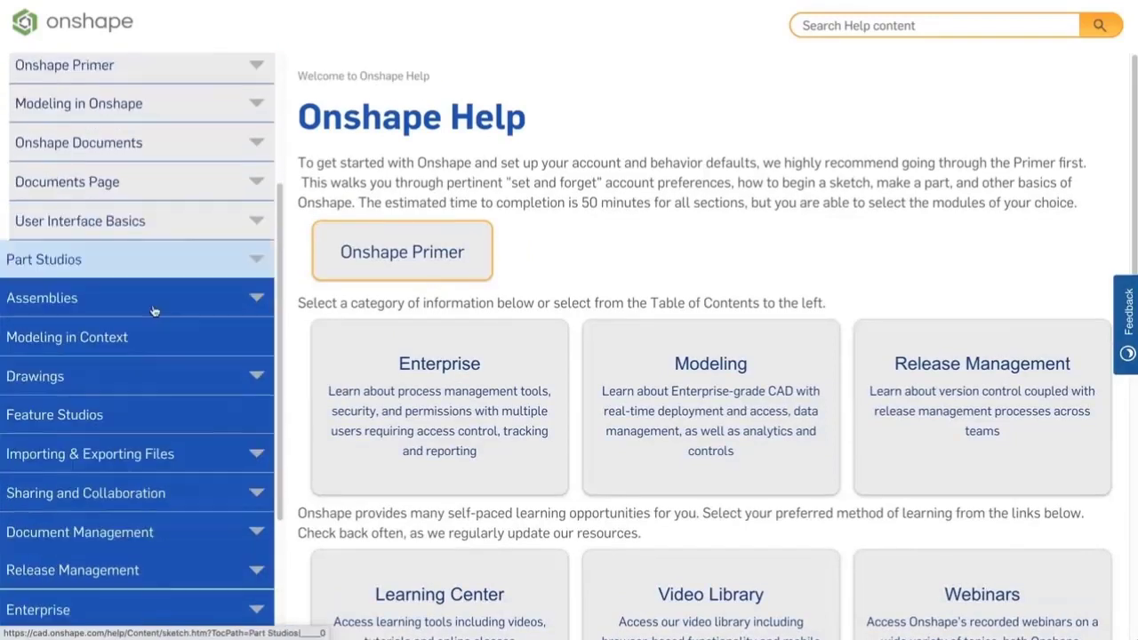
click(207, 405)
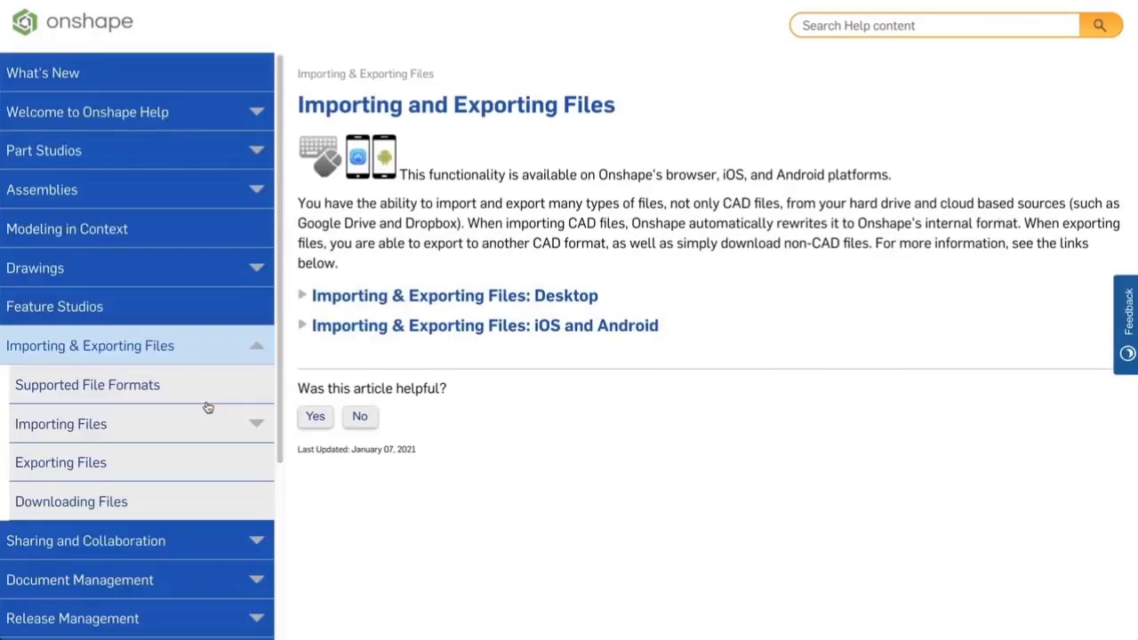
click(203, 394)
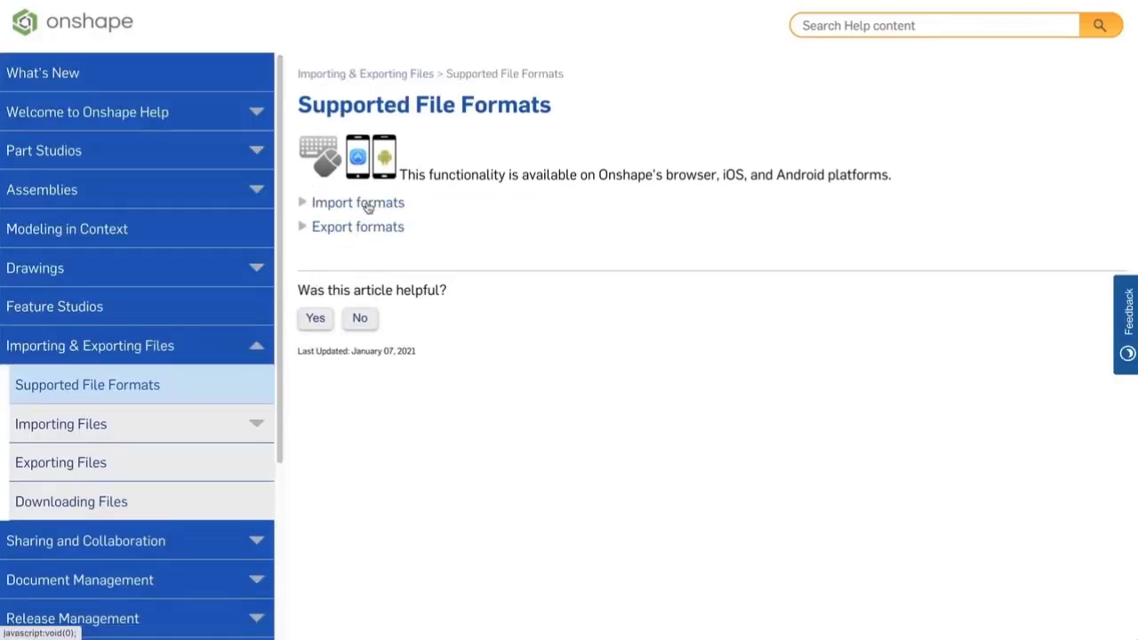
Expand the list of supported import formats and scroll through it
click(366, 204)
scroll(736, 387, down, 2)
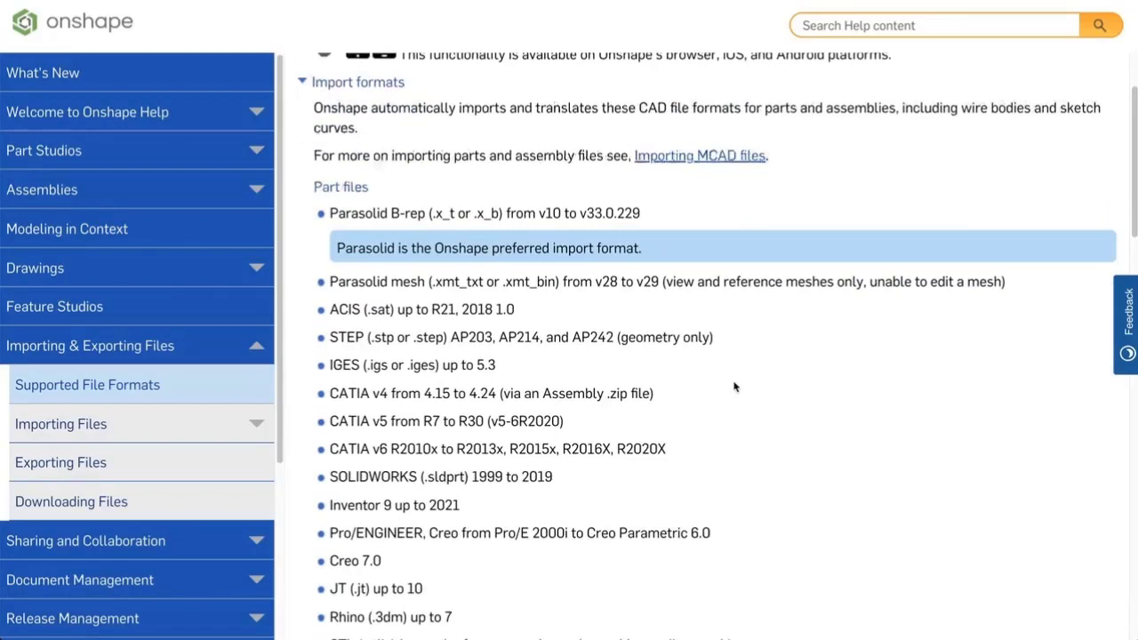
scroll(733, 385, down, 5)
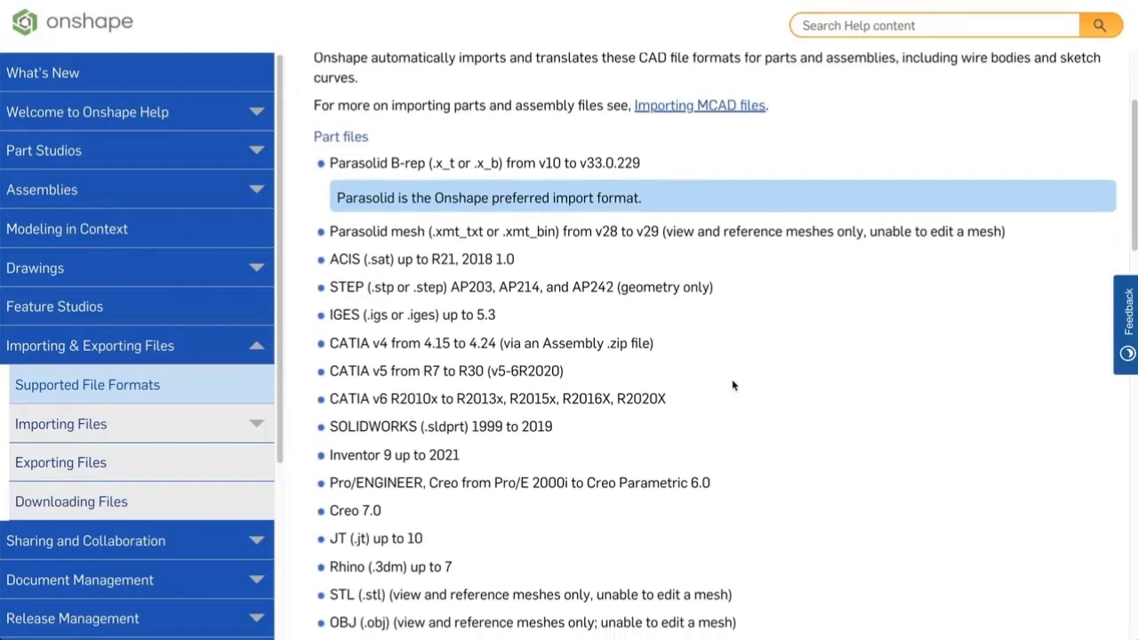
scroll(733, 385, down, 9)
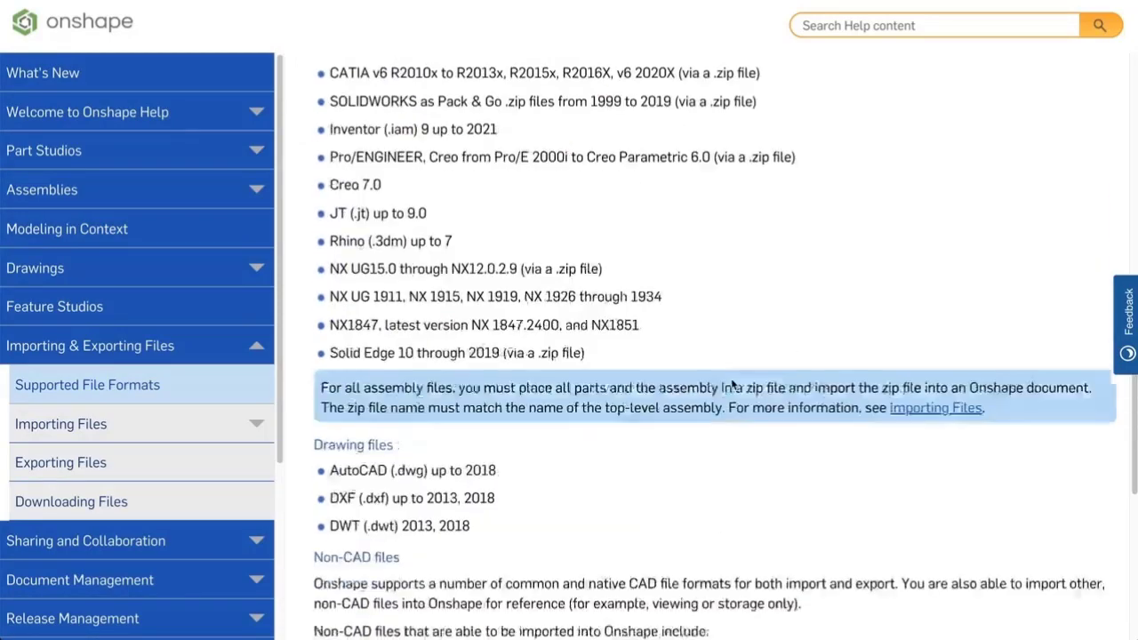
scroll(733, 385, up, 6)
scroll(733, 385, up, 6)
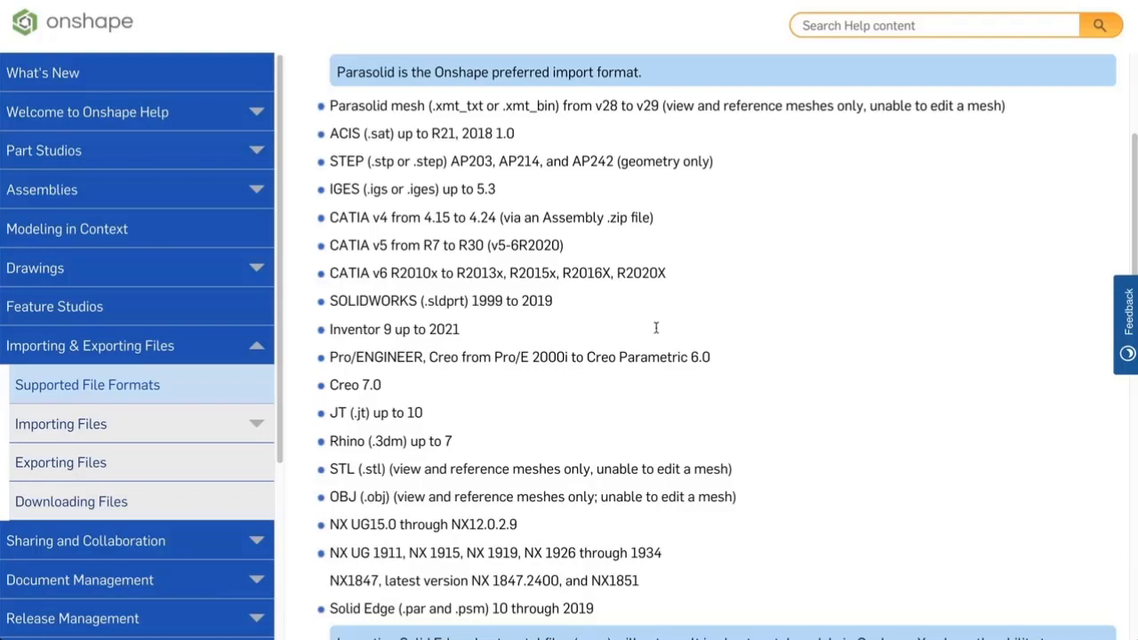
Highlight the Parasolid and STEP format names, then clear each highlight
mouse_move(389, 105)
mouse_down()
mouse_move(326, 109)
mouse_move(339, 123)
mouse_move(395, 125)
mouse_up()
scroll(329, 111, up, 1)
click(398, 147)
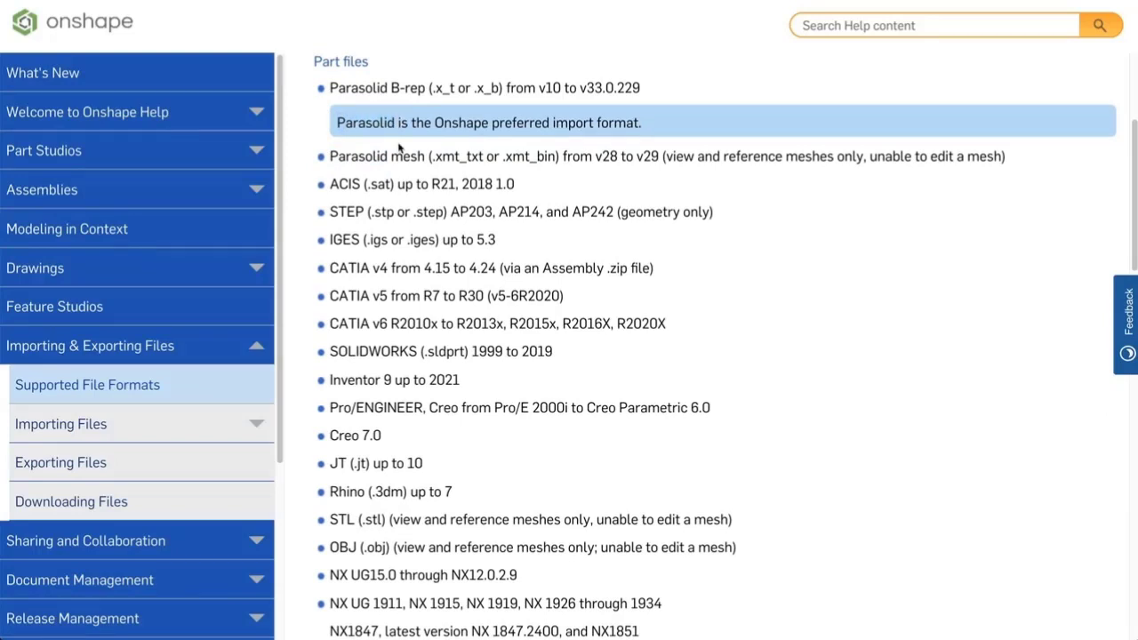
drag(366, 212, 332, 212)
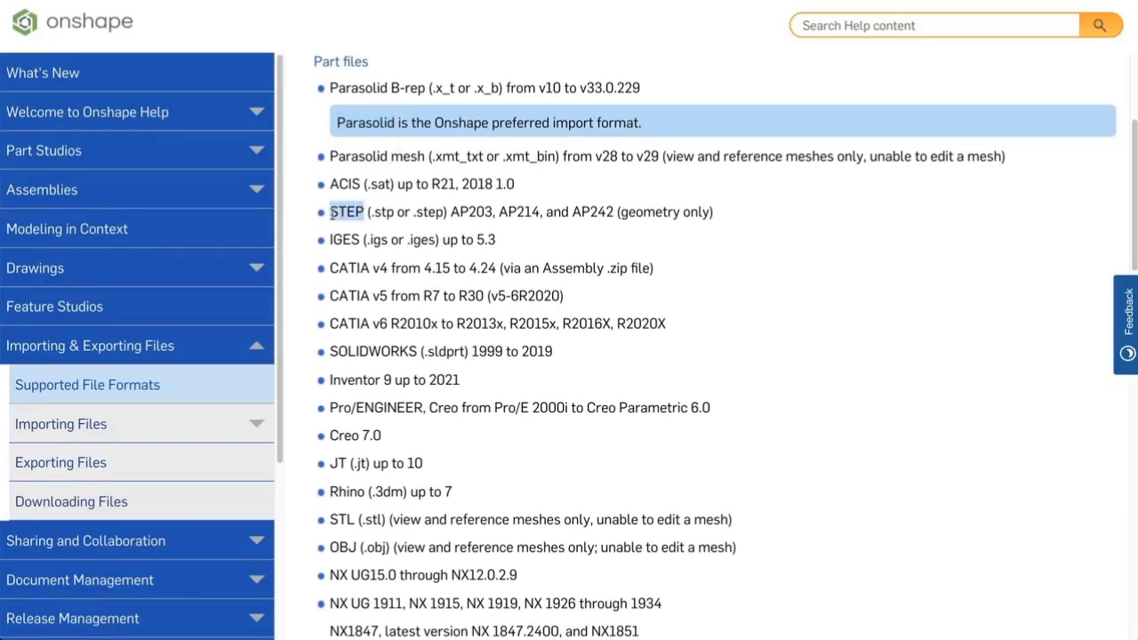
click(336, 230)
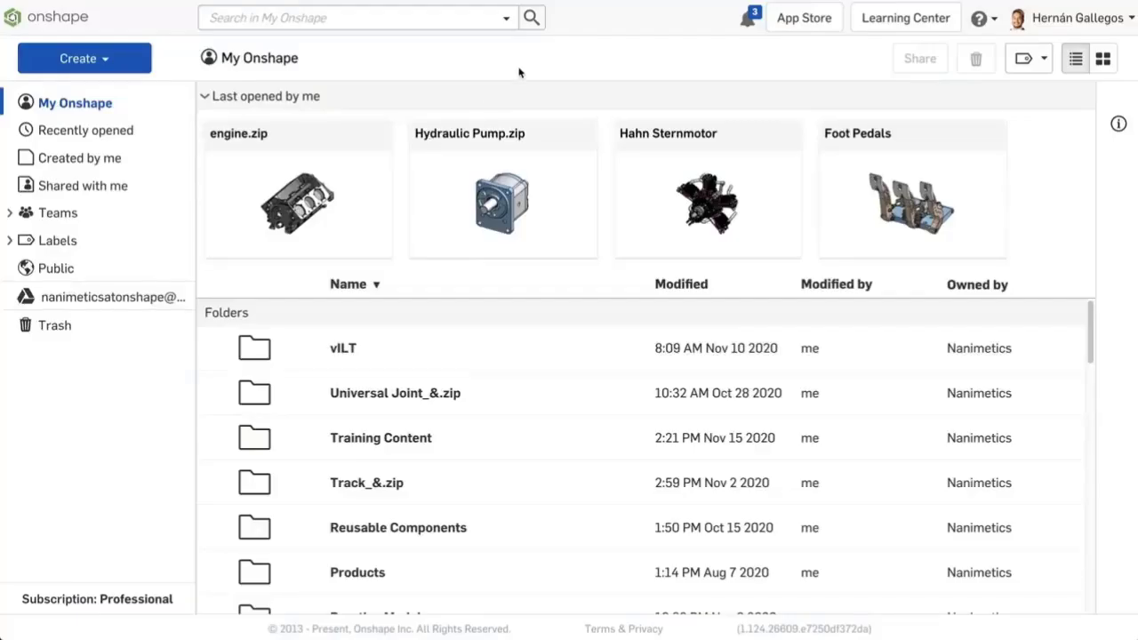
Browse Created by me and open the rmb.mp4 video in Bike Frame Project
click(124, 157)
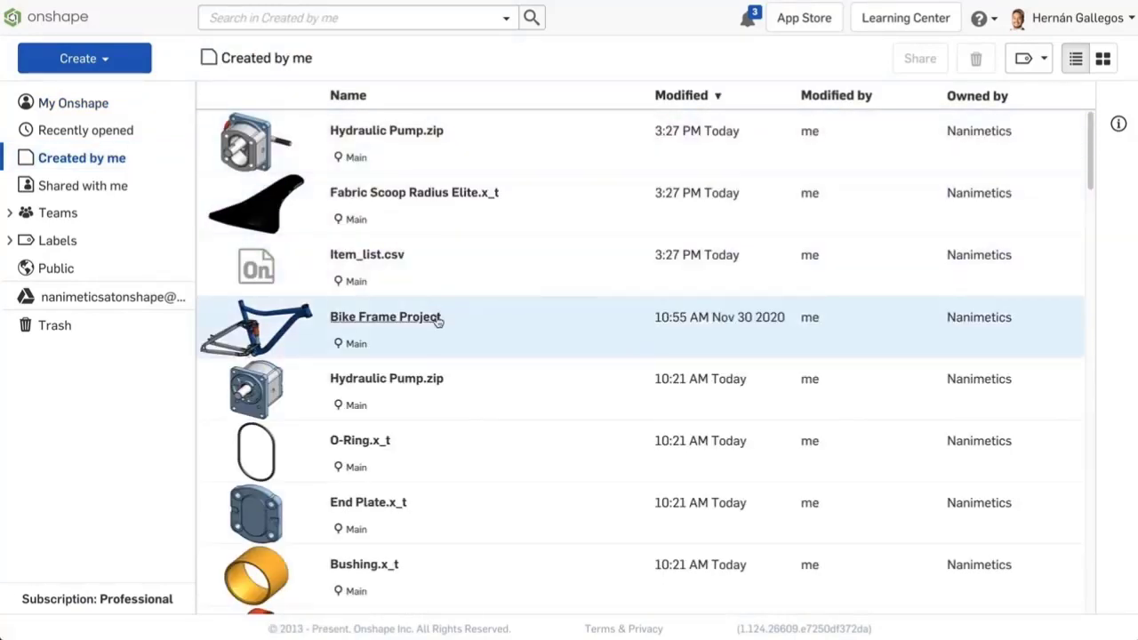
click(437, 317)
click(460, 626)
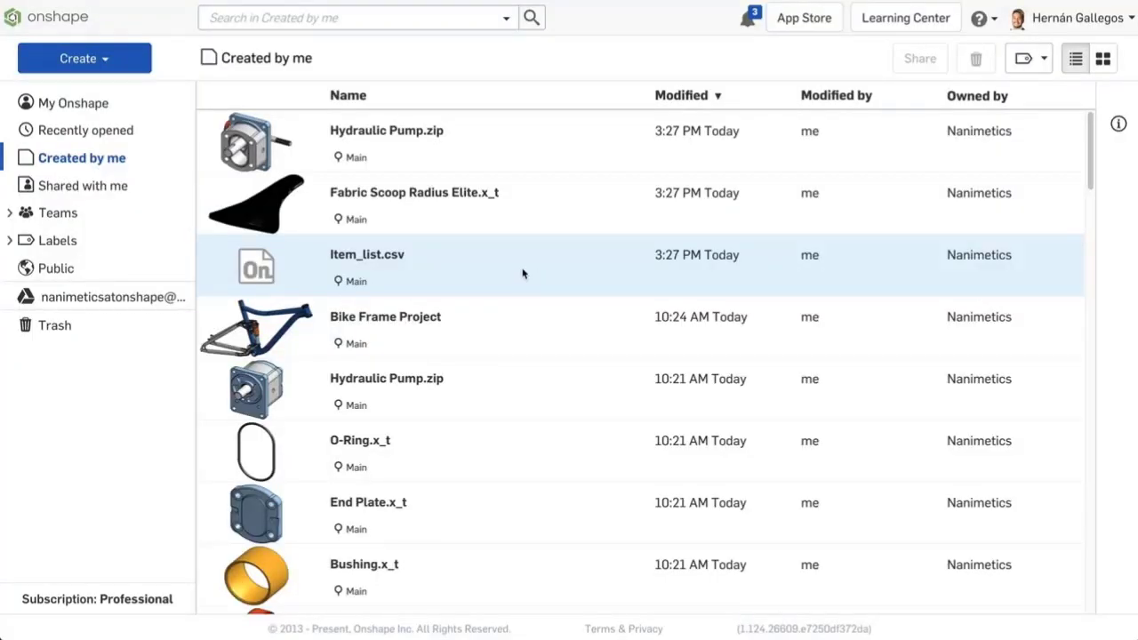
Download the Item_list.csv file from its document tab and return to the documents list
click(394, 257)
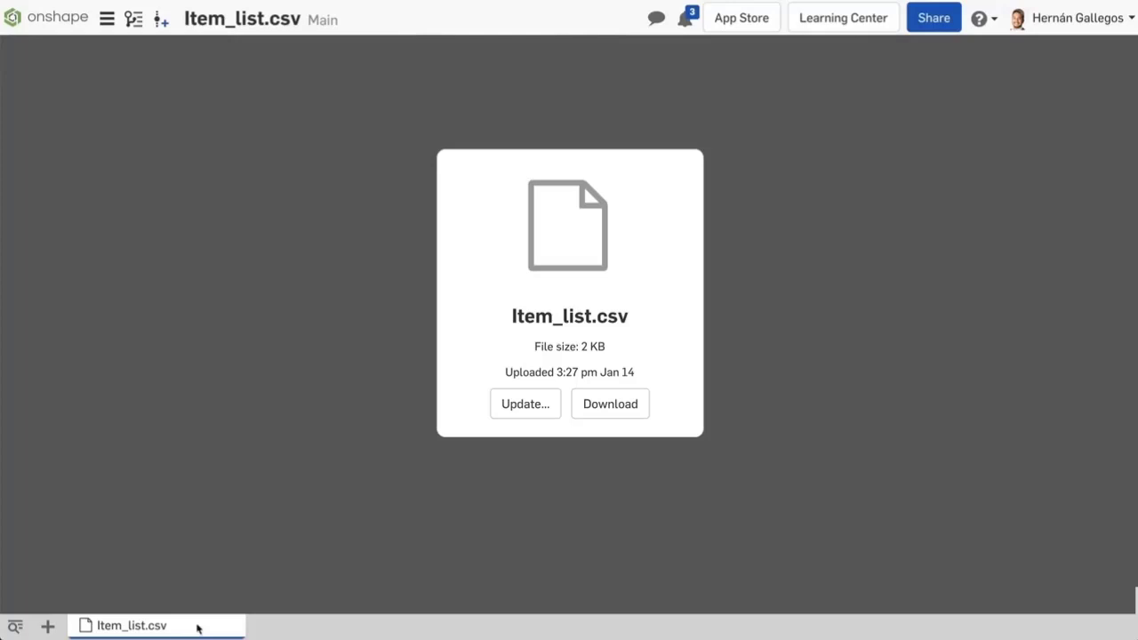
mouse_move(147, 625)
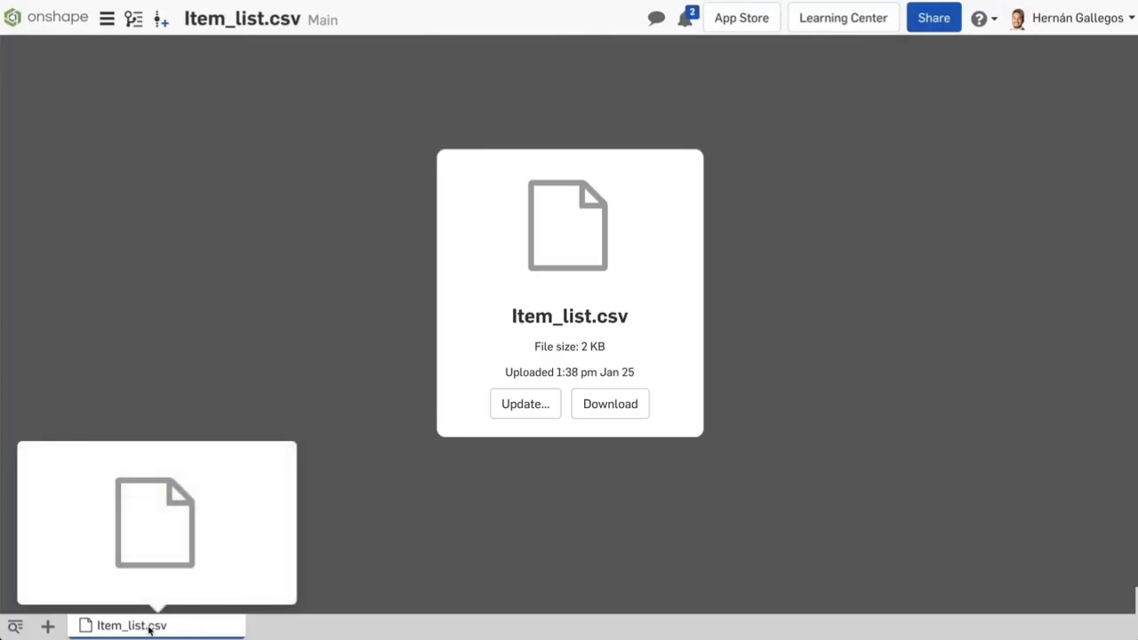
right_click(148, 629)
click(156, 604)
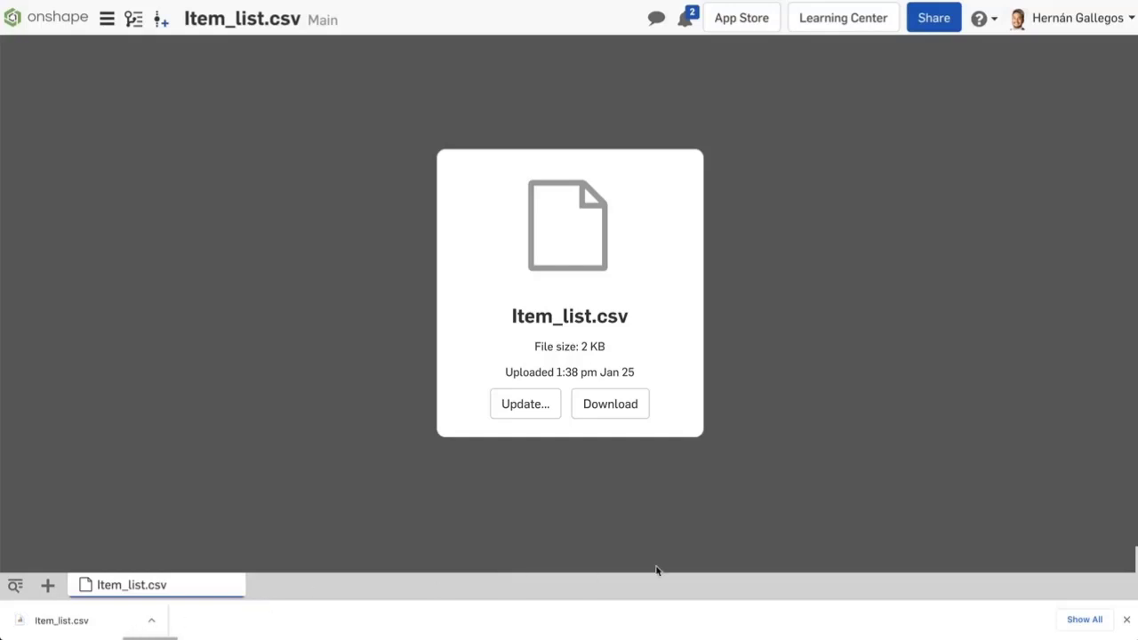
click(1126, 620)
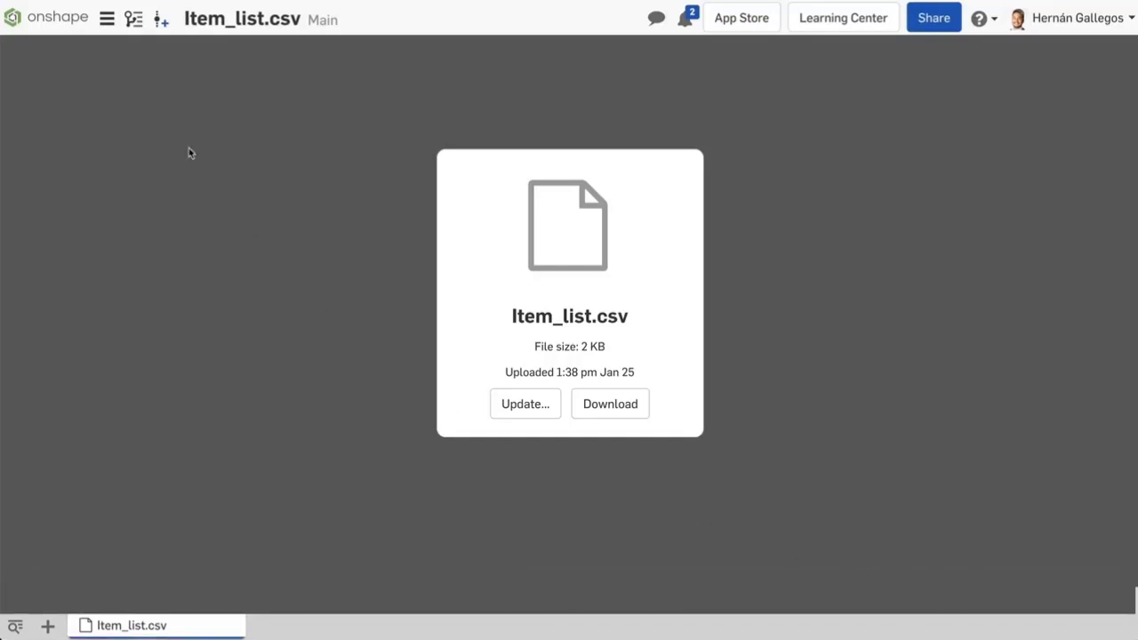
click(60, 25)
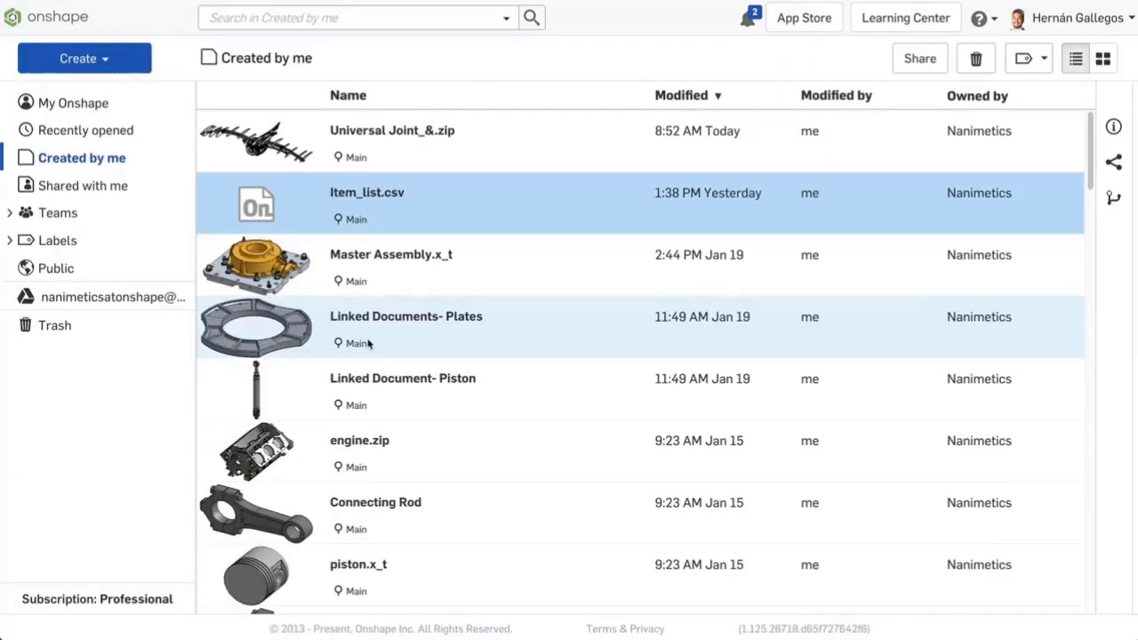
Open engine.zip and leave the CAD Imports folder to show the engine Part Studio
click(384, 444)
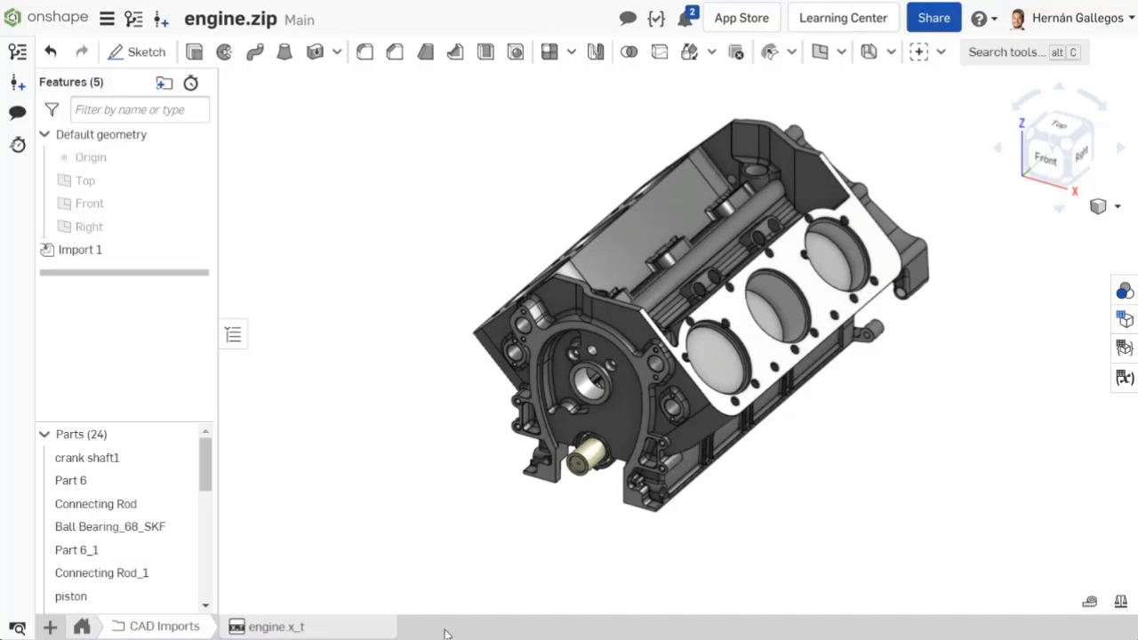
click(82, 627)
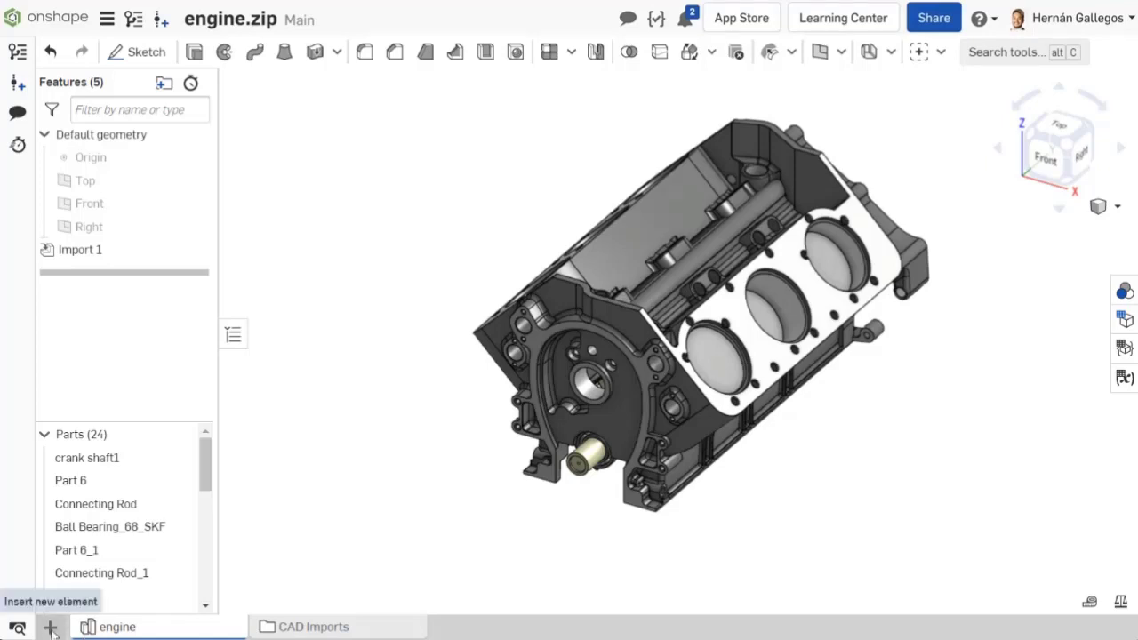
Start importing engine.x_t from Downloads, cancel it, then open the CAD Imports folder
click(51, 627)
click(77, 599)
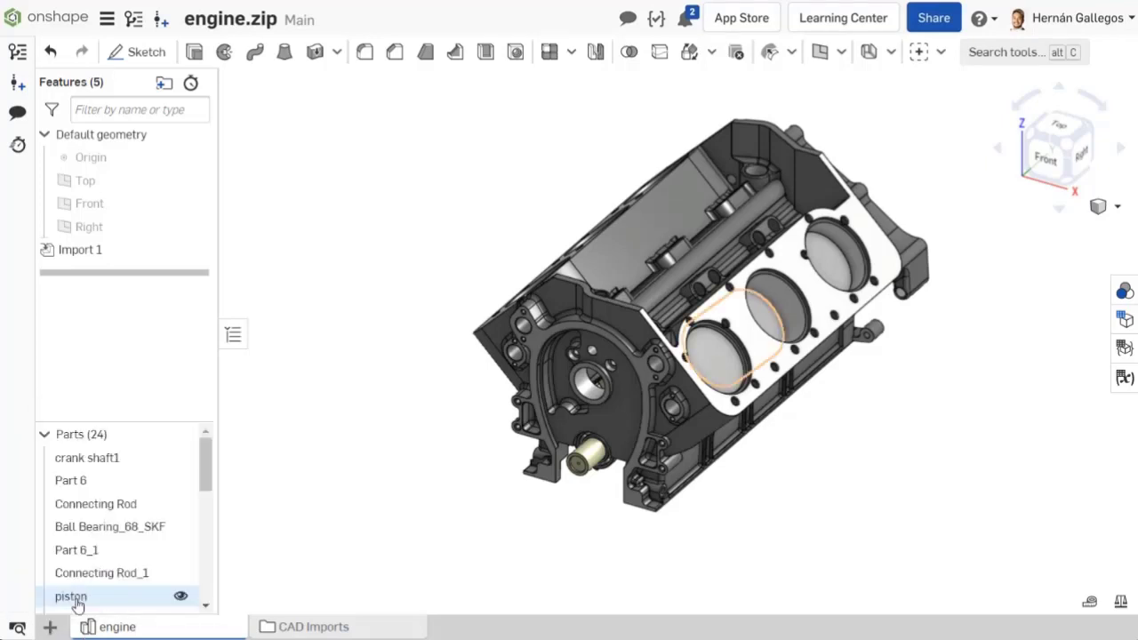
click(271, 208)
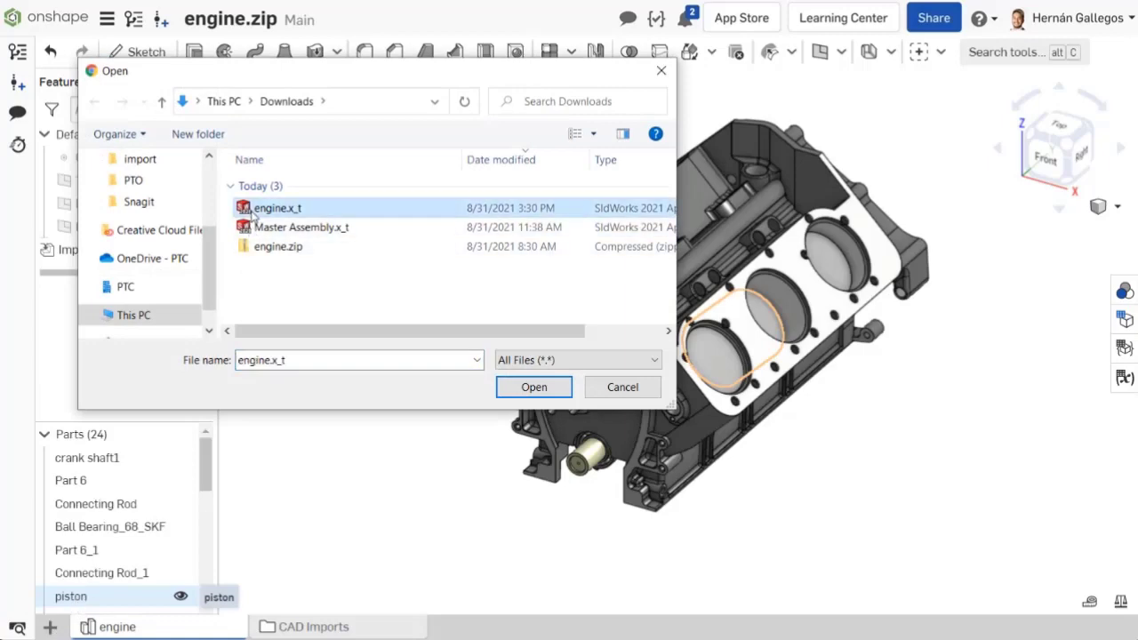
click(530, 387)
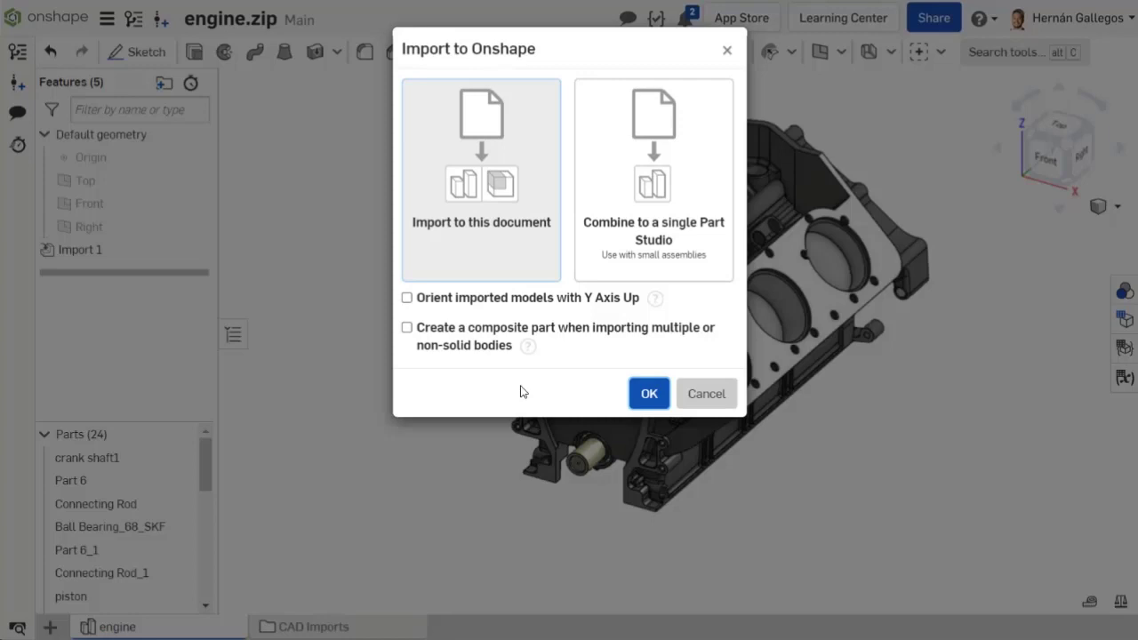
click(719, 395)
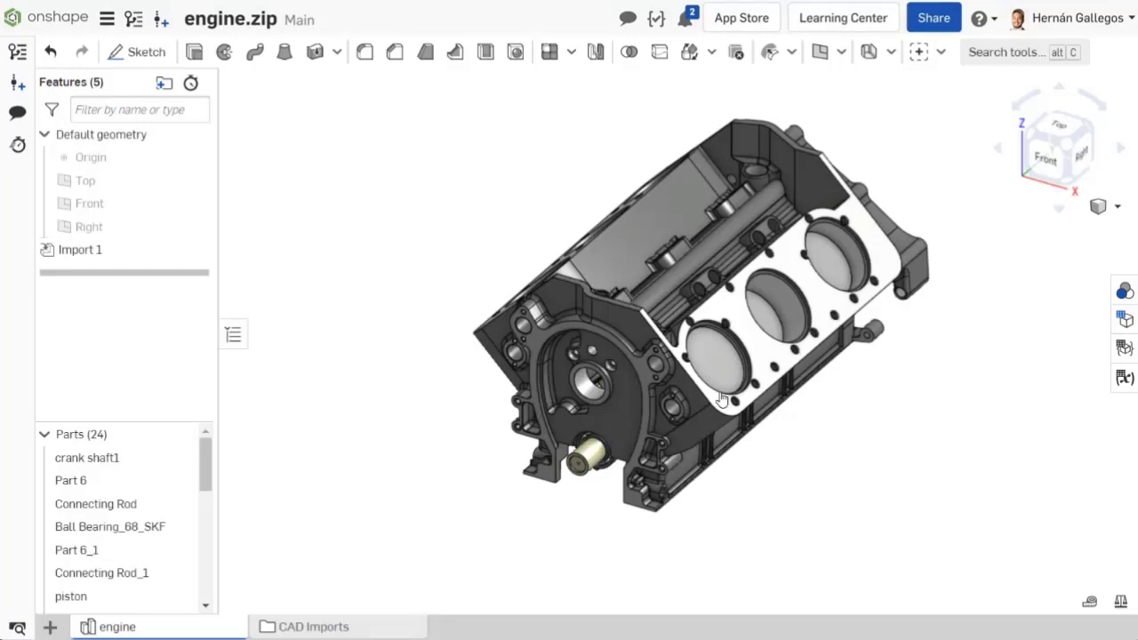
click(391, 626)
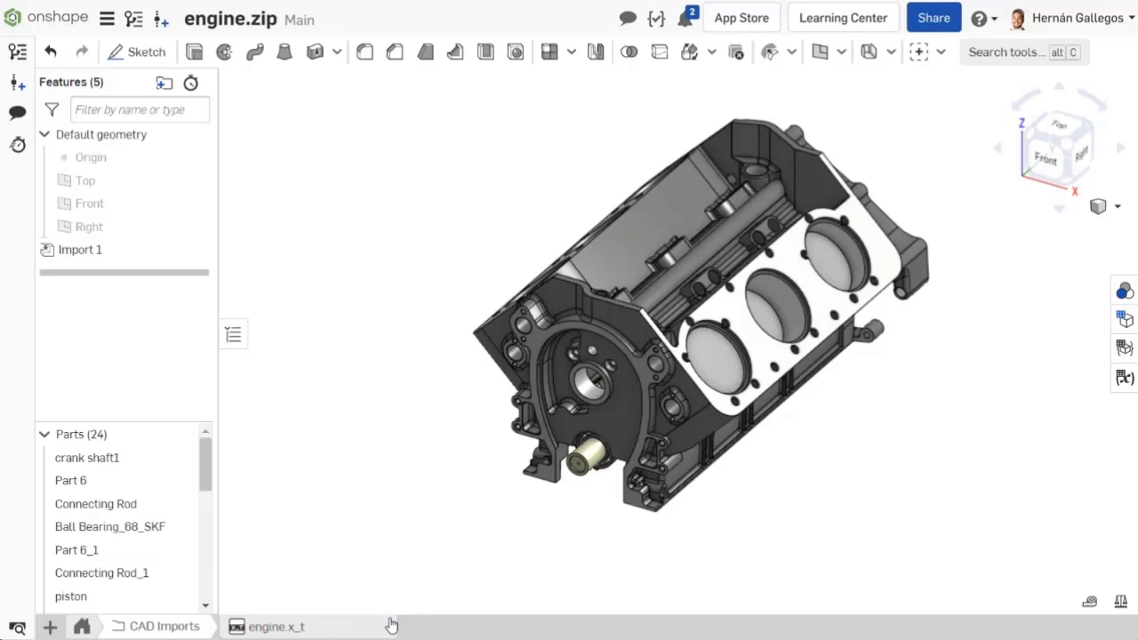
Update the engine x_t tab with engine.x_t from Downloads
right_click(391, 626)
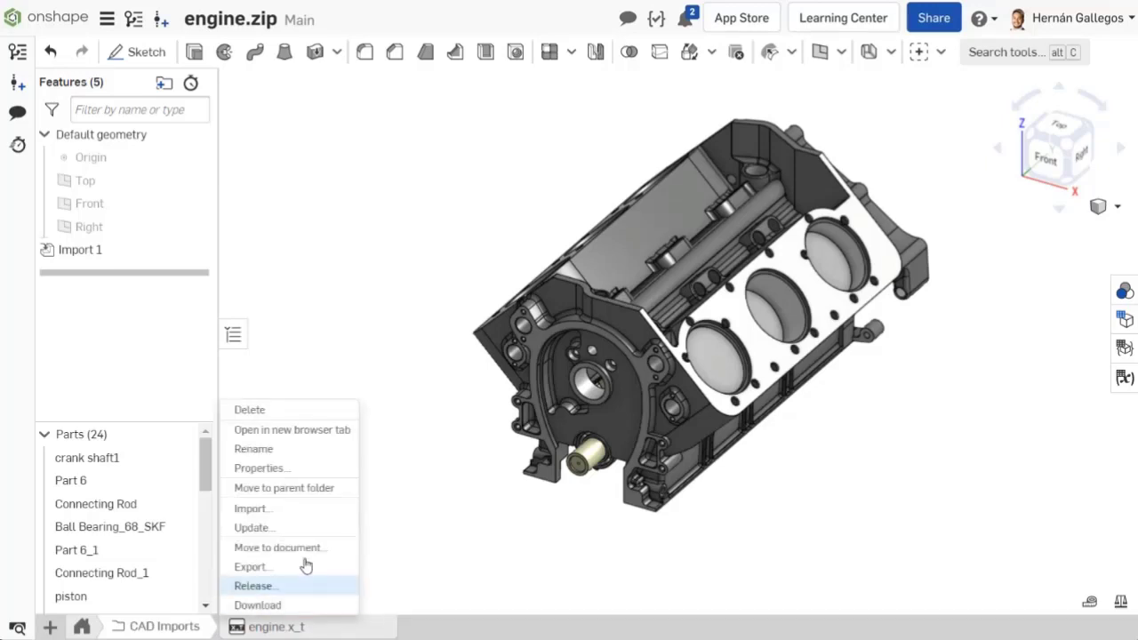
click(280, 533)
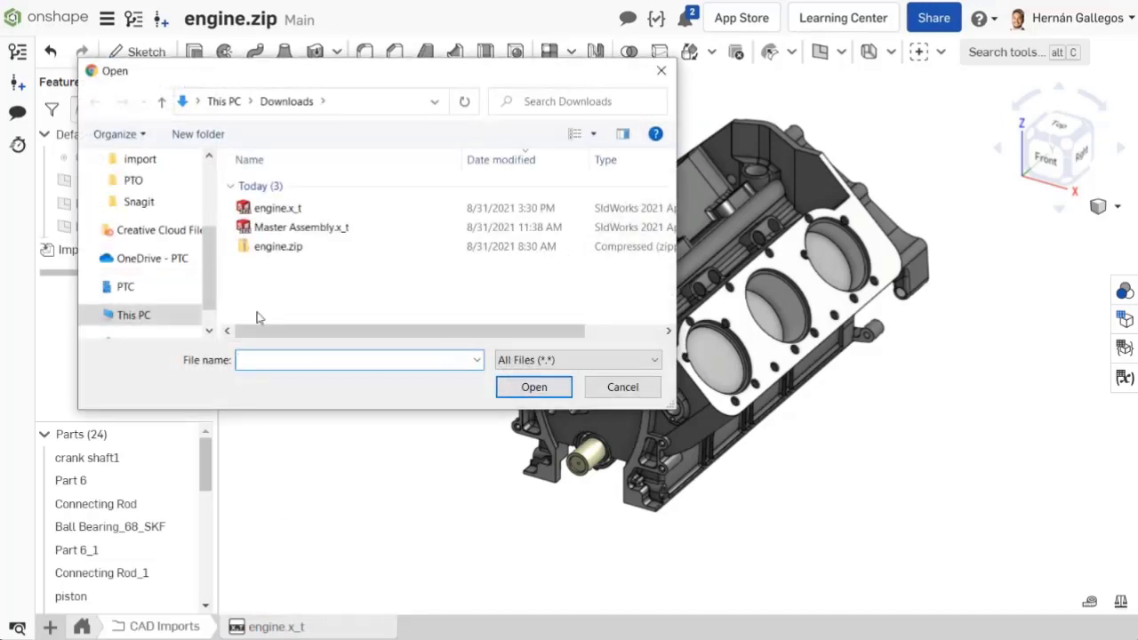
click(269, 211)
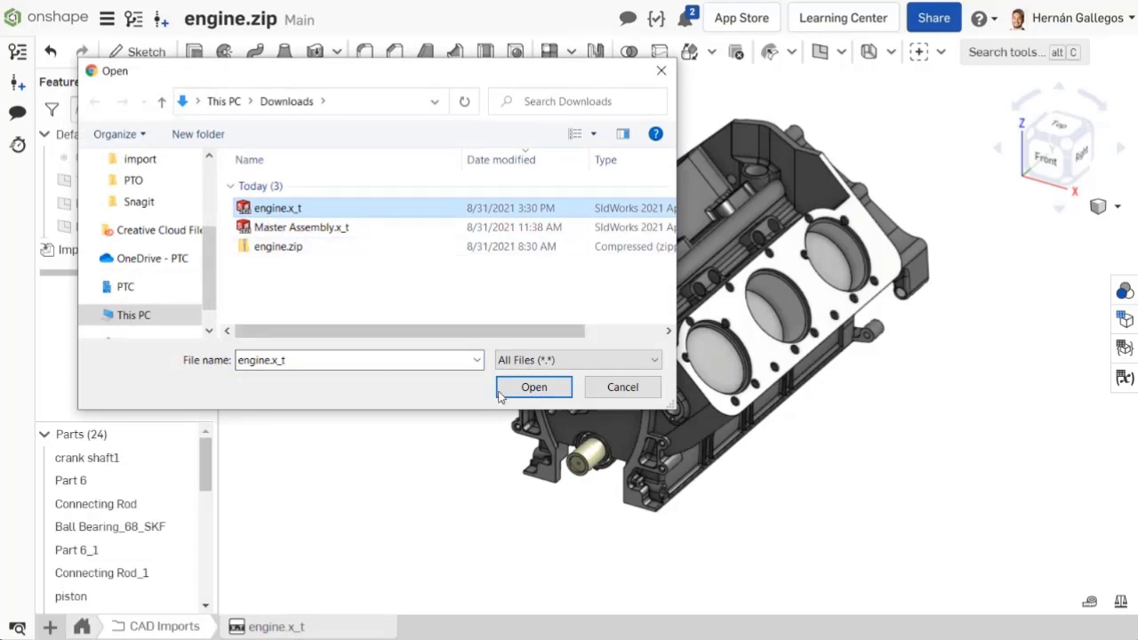
click(534, 388)
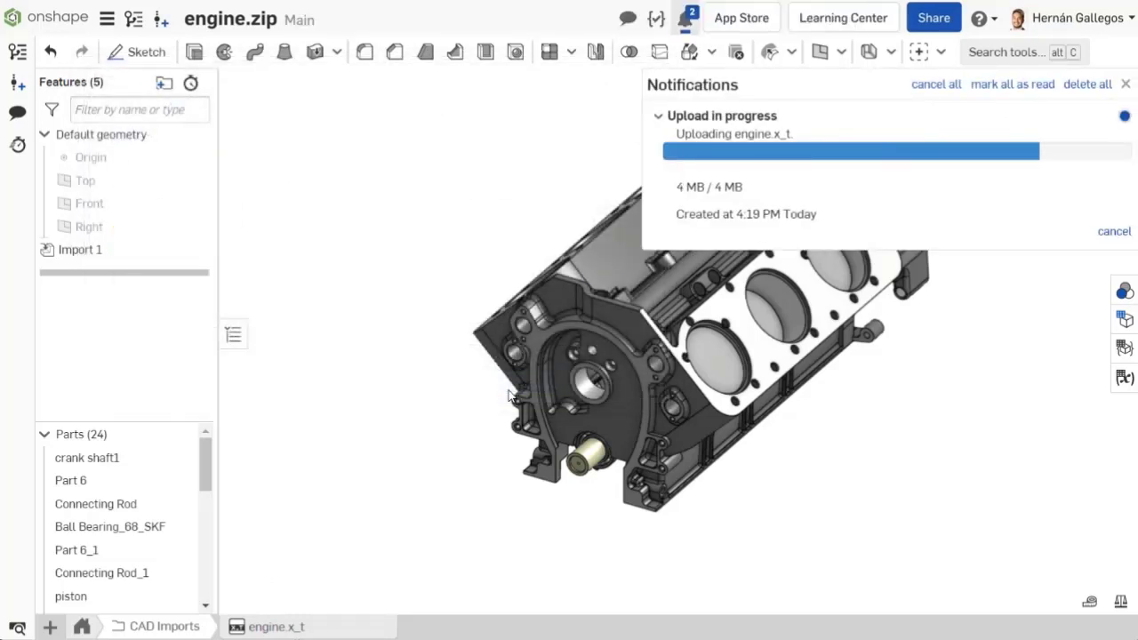